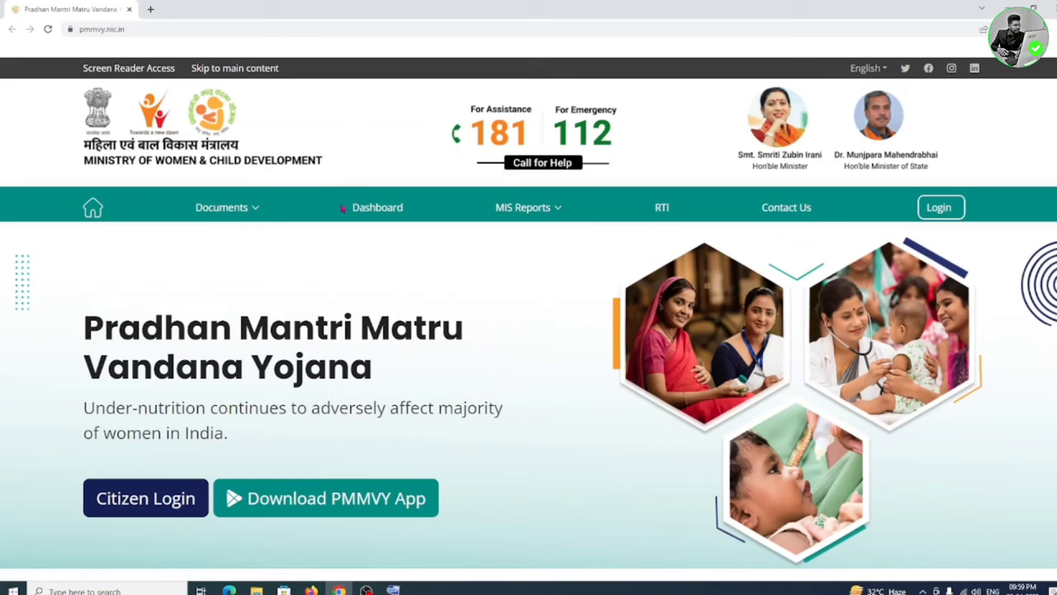
Open the citizen login page and submit the applicant's mobile number for verification.
left_click(153, 500)
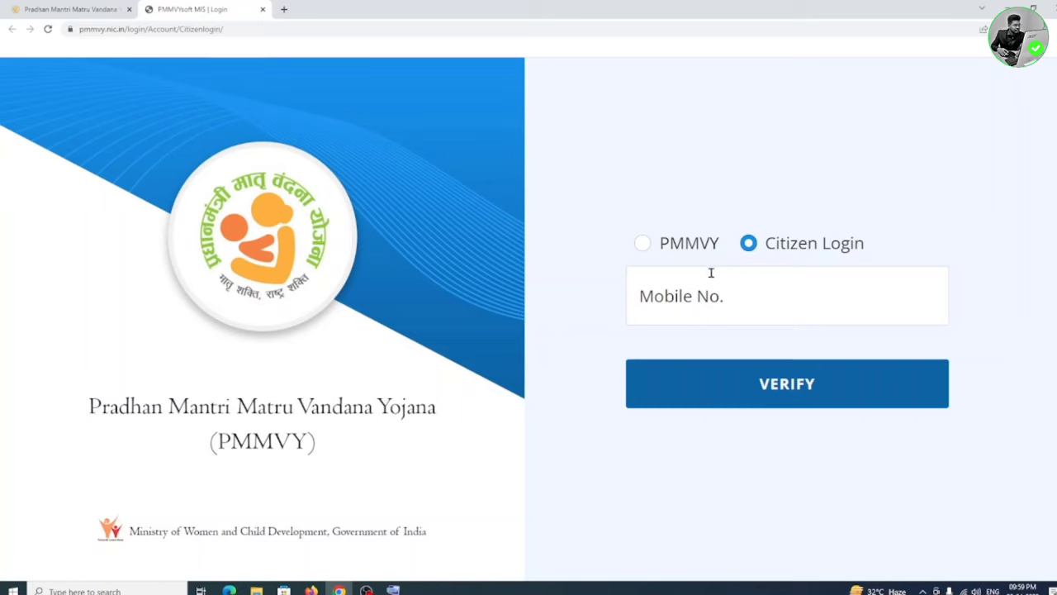
left_click(696, 301)
right_click(653, 302)
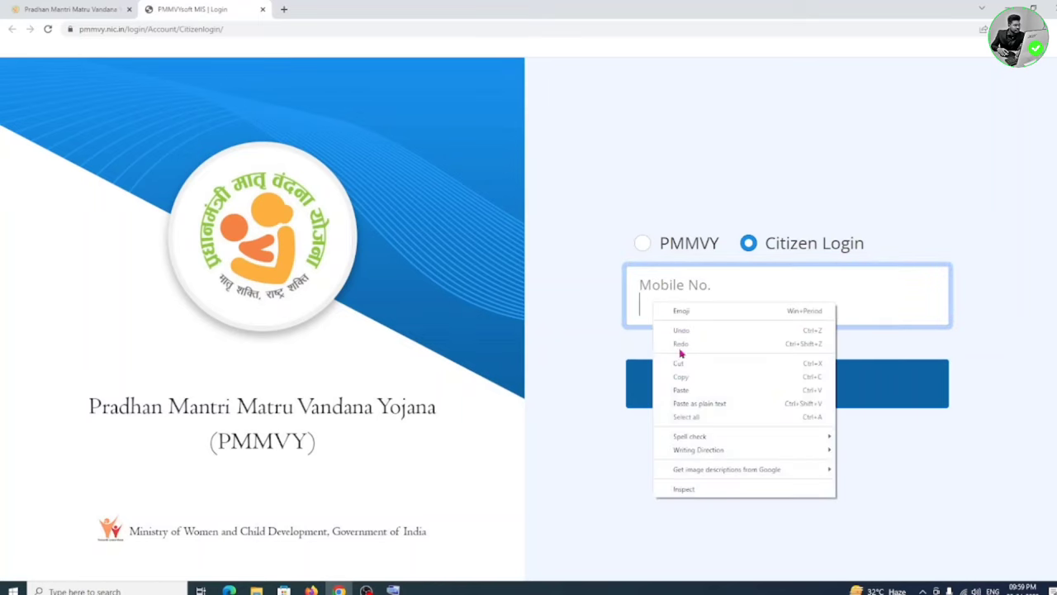
left_click(663, 389)
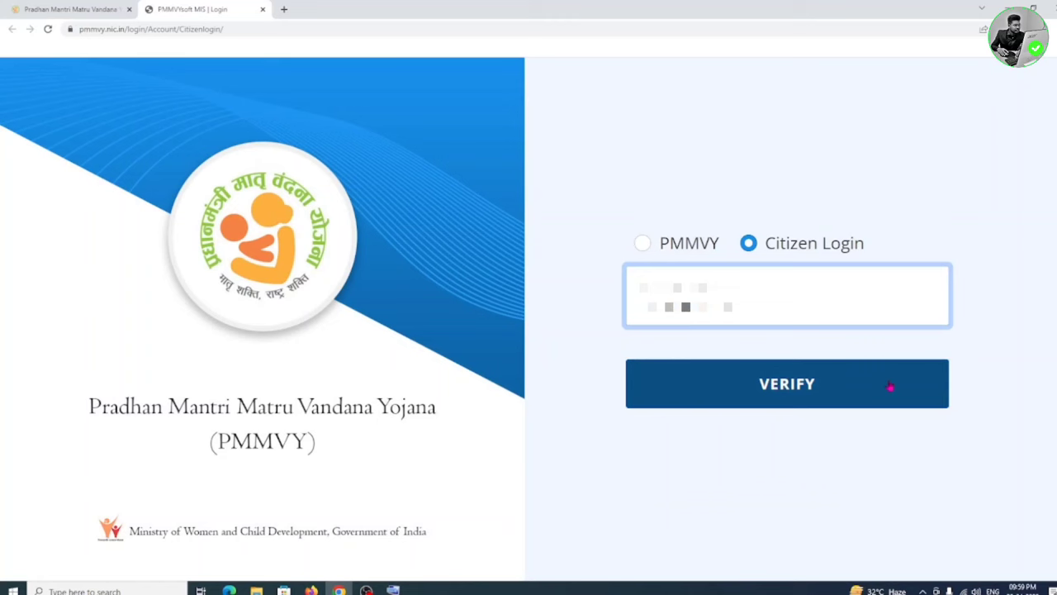
left_click(771, 382)
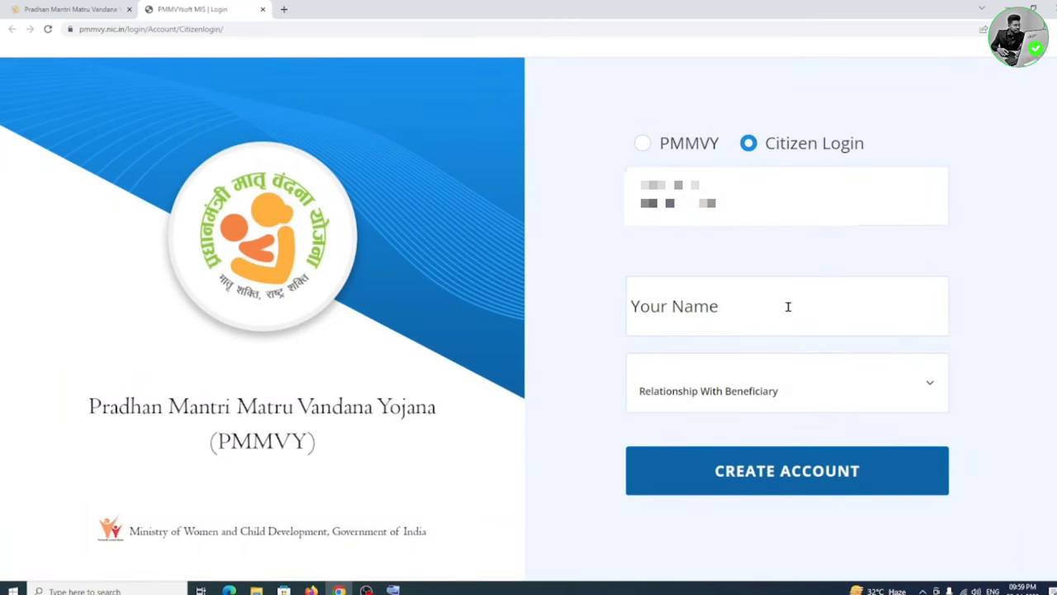
Set the relationship with the beneficiary to Self and create the citizen account.
left_click(768, 386)
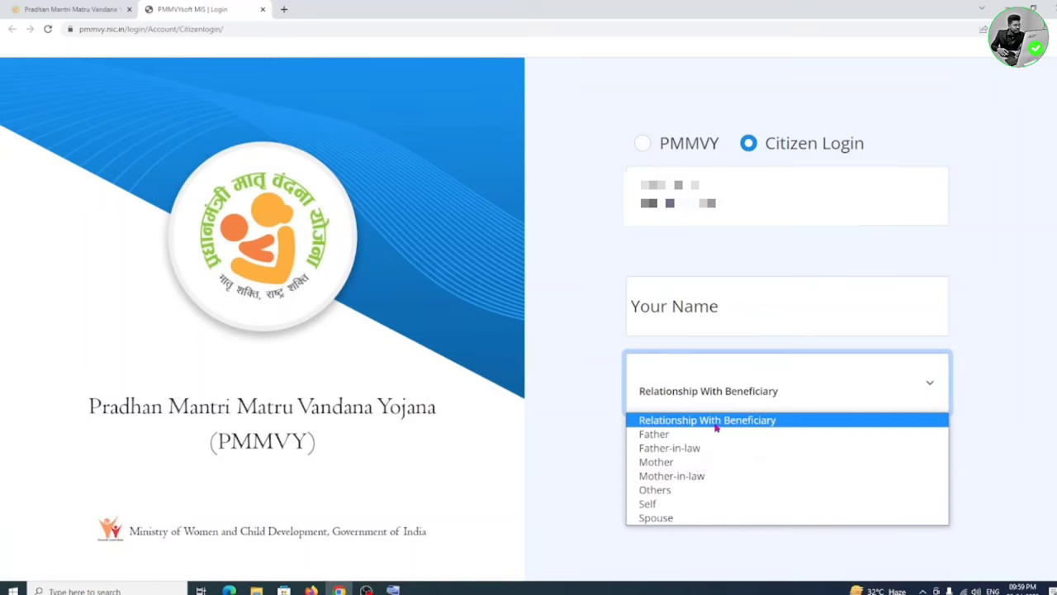
left_click(689, 503)
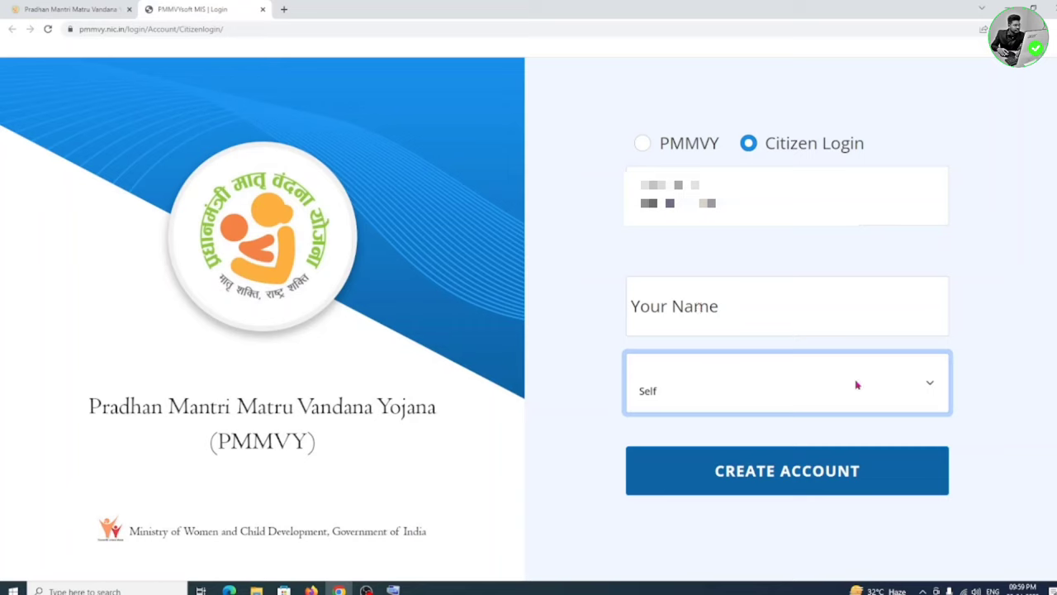
left_click(818, 468)
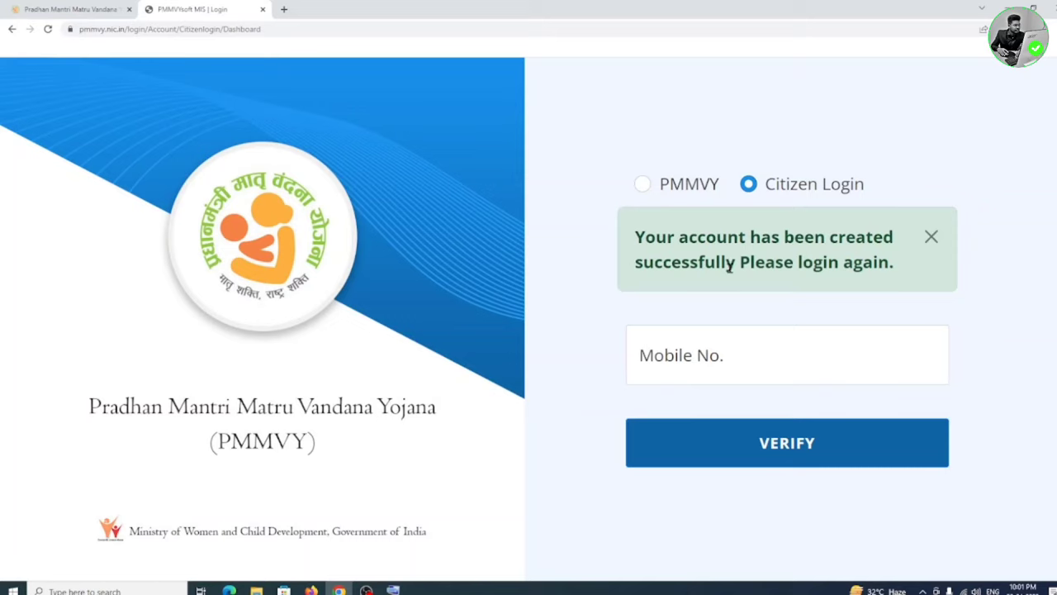
Log in again by submitting the registered mobile number for verification and go to the one-time password form.
left_click(709, 355)
right_click(708, 355)
left_click(734, 441)
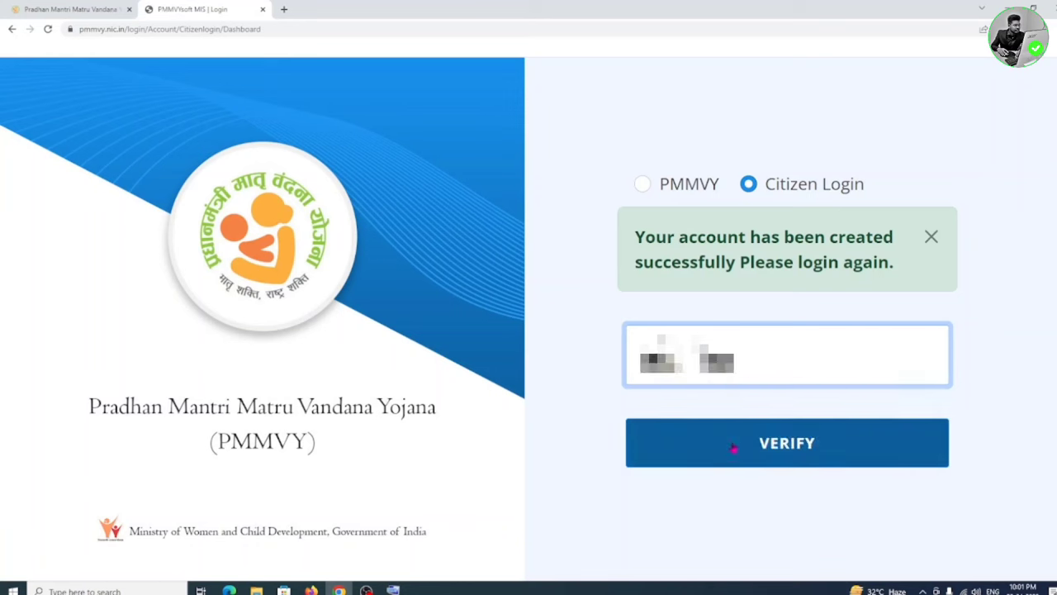
left_click(807, 451)
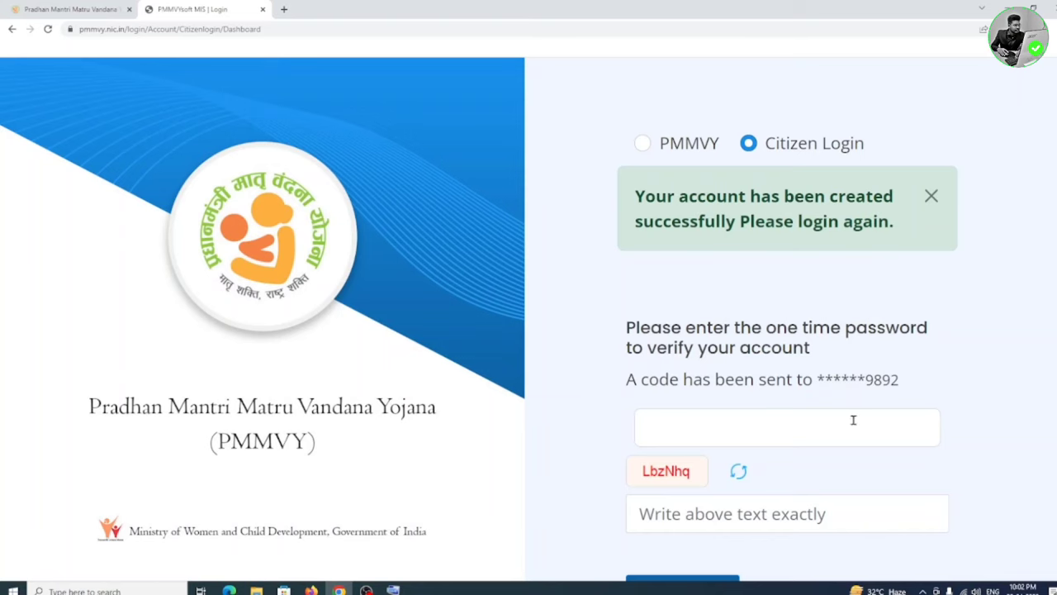
scroll(797, 423, "down", 1)
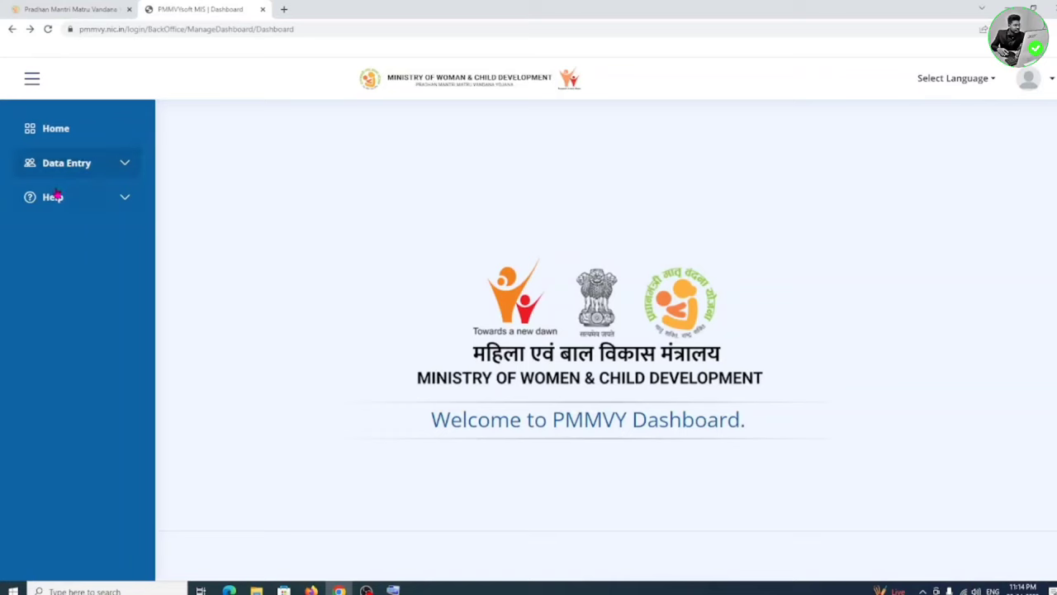
Open the Beneficiary Registration form from the data entry options.
left_click(101, 163)
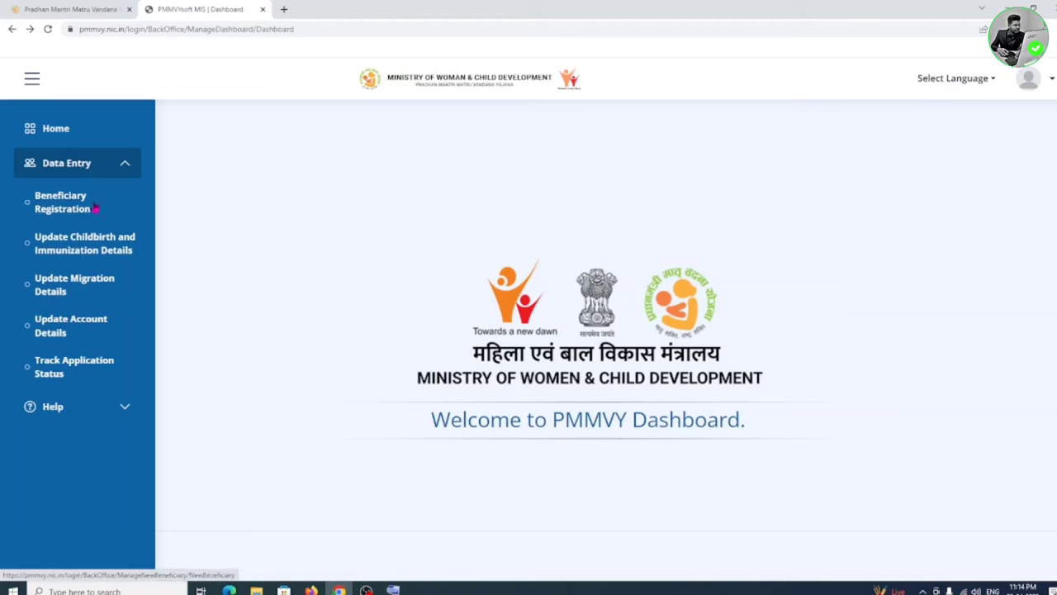
left_click(95, 208)
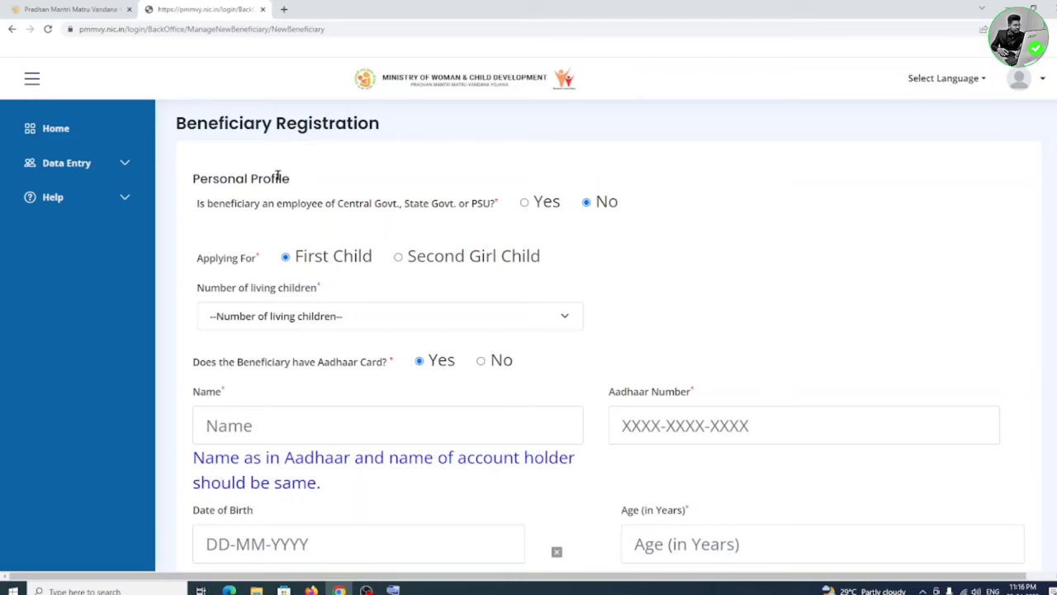
Try Yes for the Central Govt., State Govt. or PSU employee question, read the eligibility note, and restore No.
left_click_drag(197, 206, 493, 216)
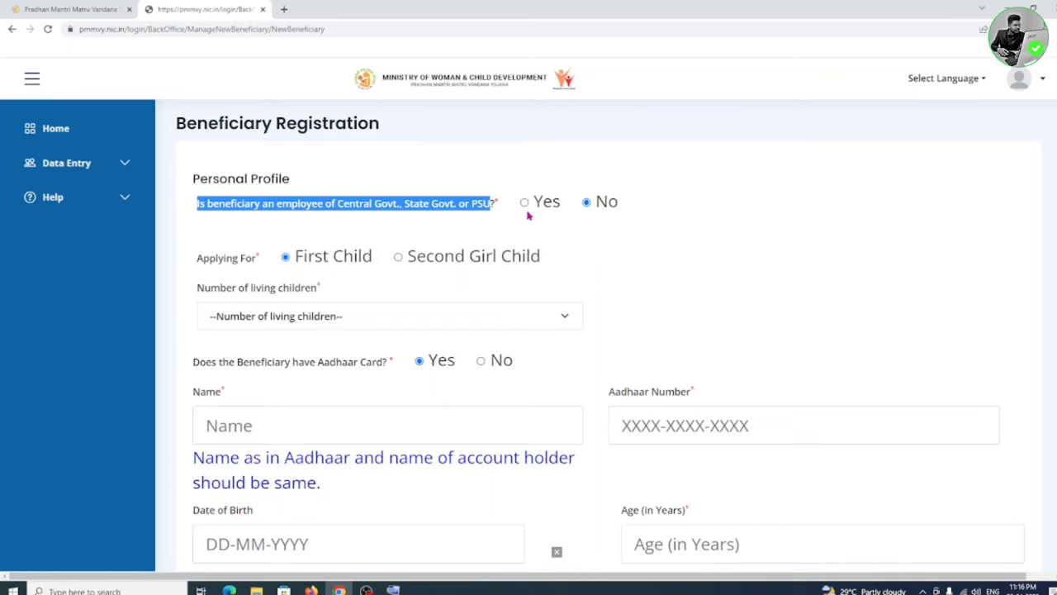
left_click(524, 204)
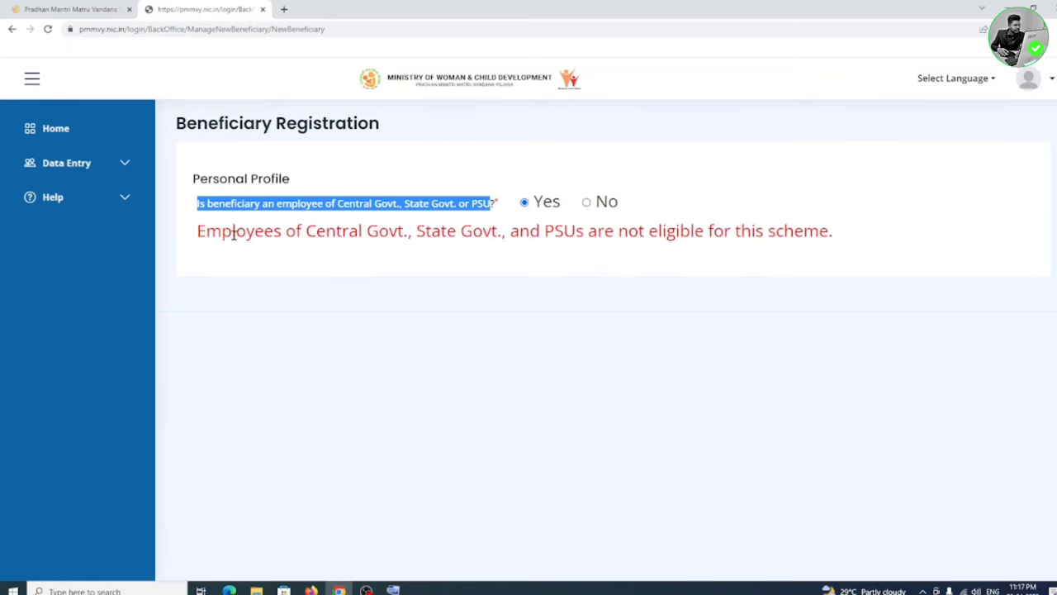
left_click_drag(199, 231, 832, 253)
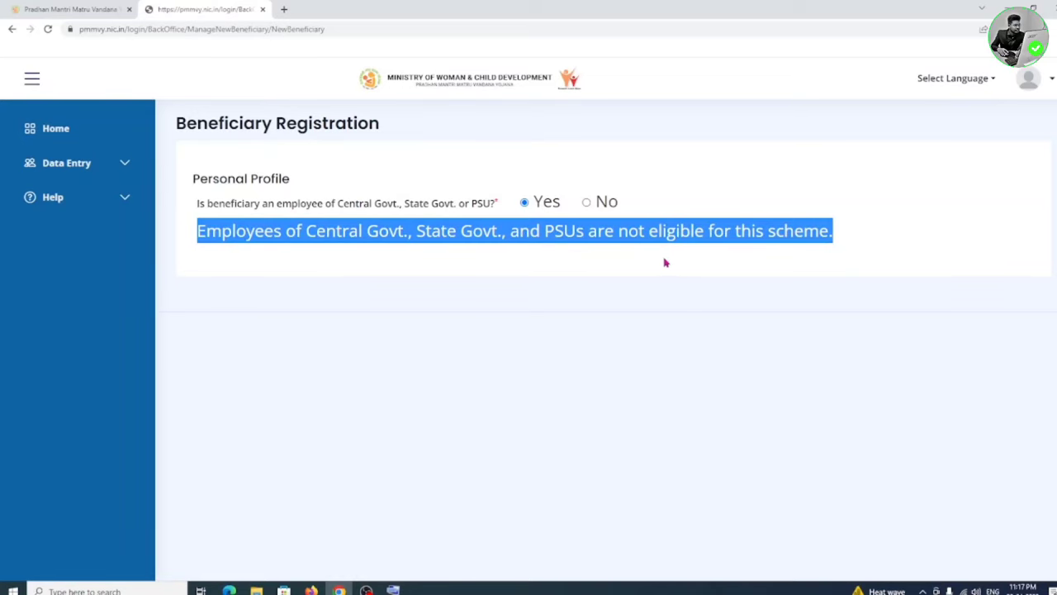
left_click(587, 203)
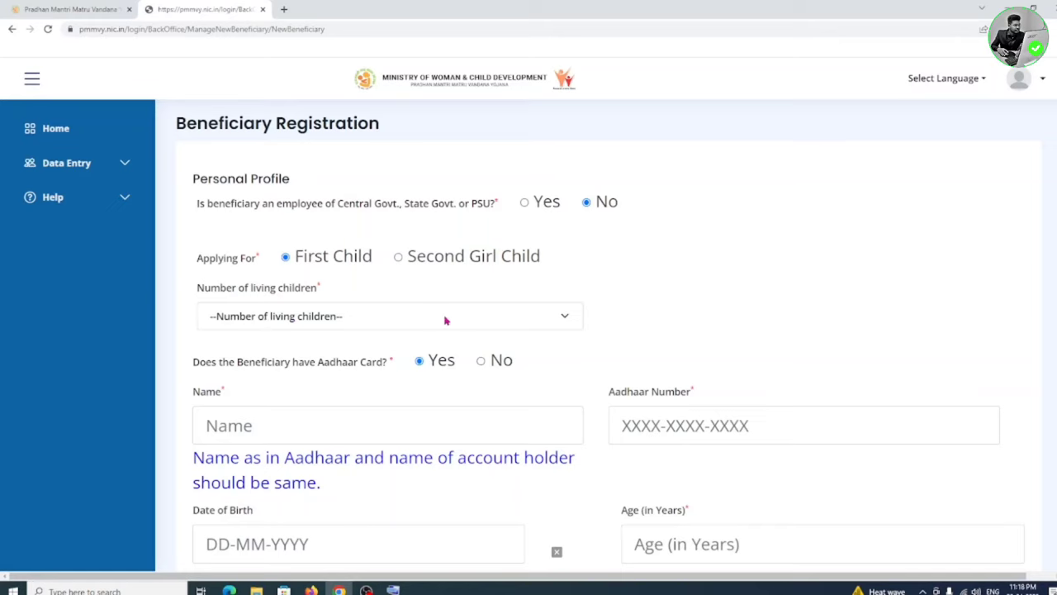
Set the number of living children to 0 for the first-child application.
left_click(402, 322)
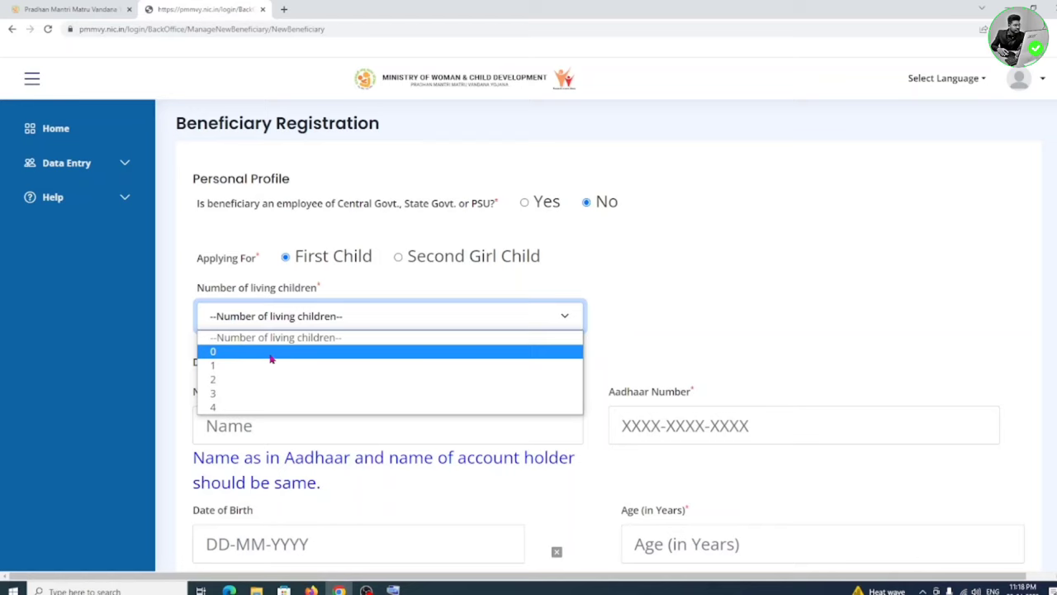
left_click(329, 352)
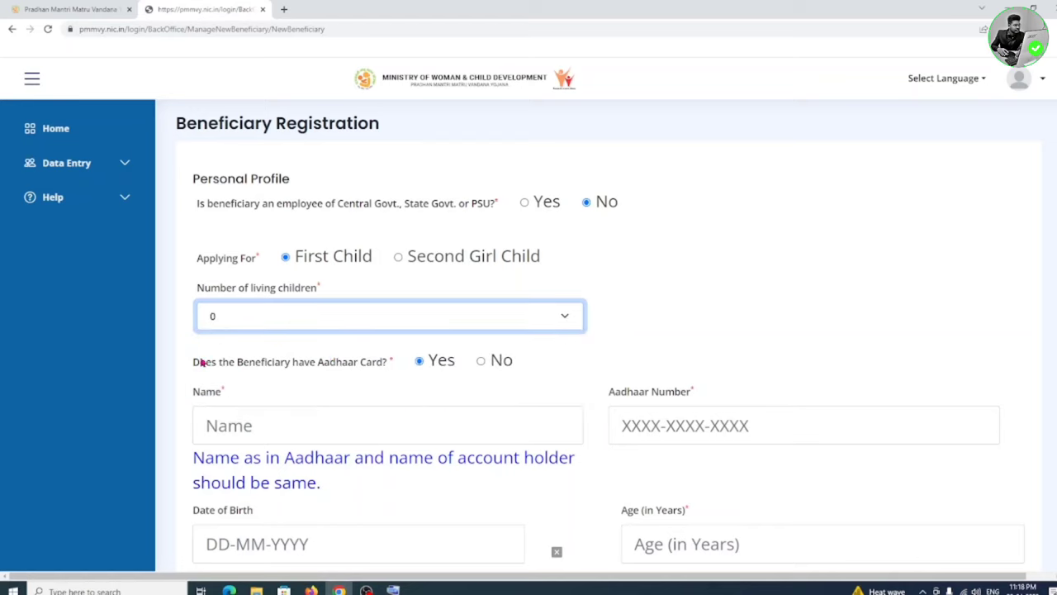
Try No for the beneficiary's Aadhaar card question and restore Yes.
left_click_drag(195, 364, 380, 371)
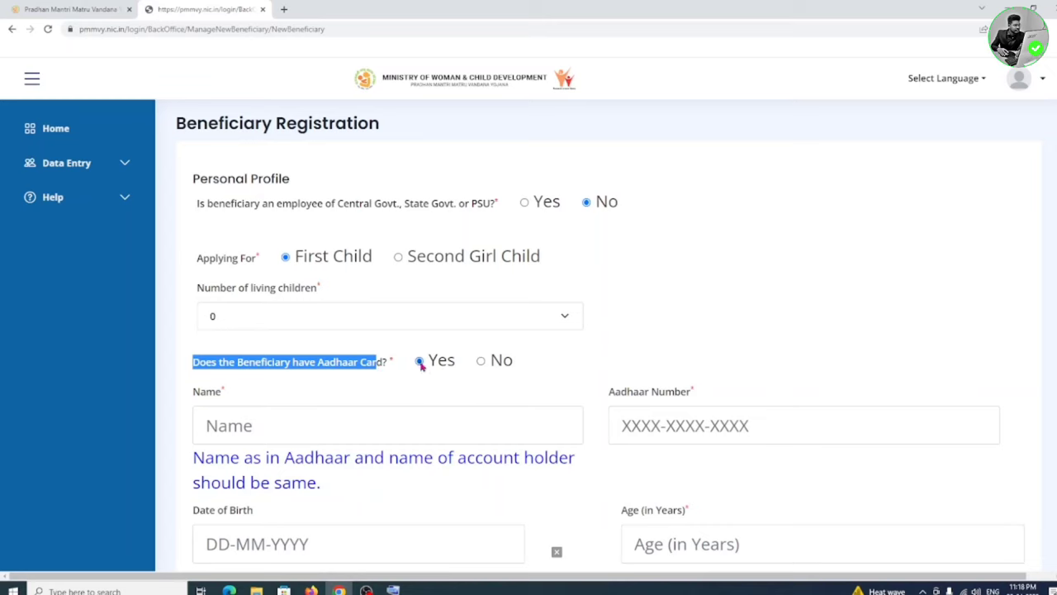
left_click(481, 362)
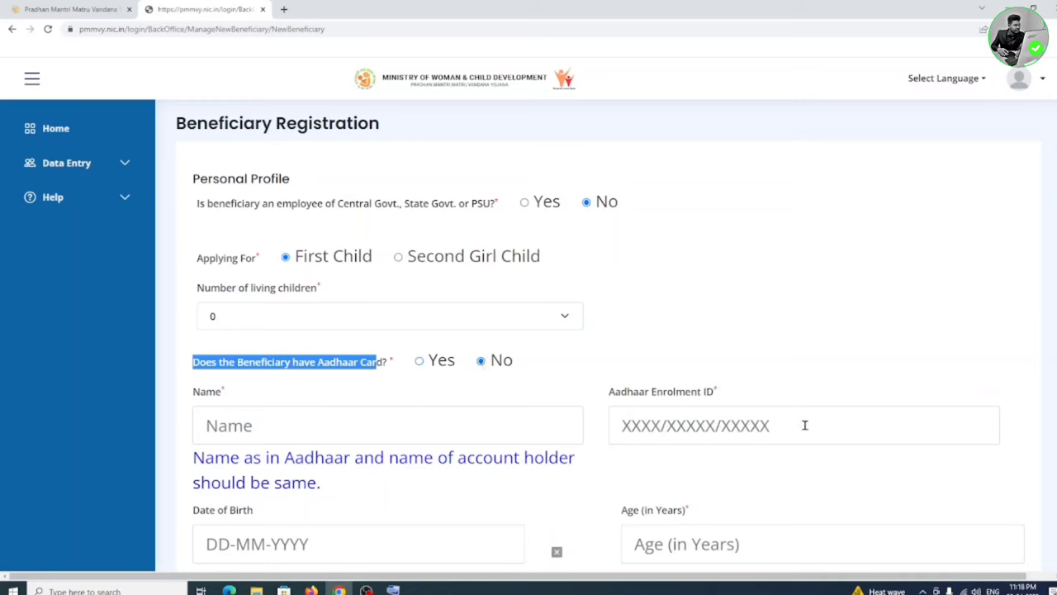
left_click(420, 362)
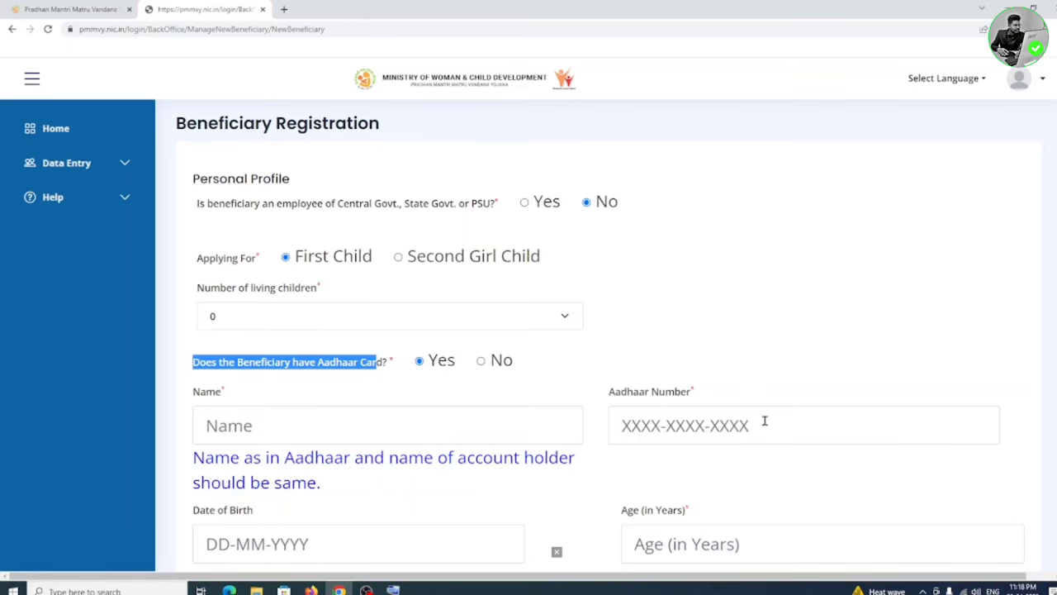
Fill in the beneficiary's date of birth by choosing its year, month and day in the calendar.
scroll(540, 383, "down", 3)
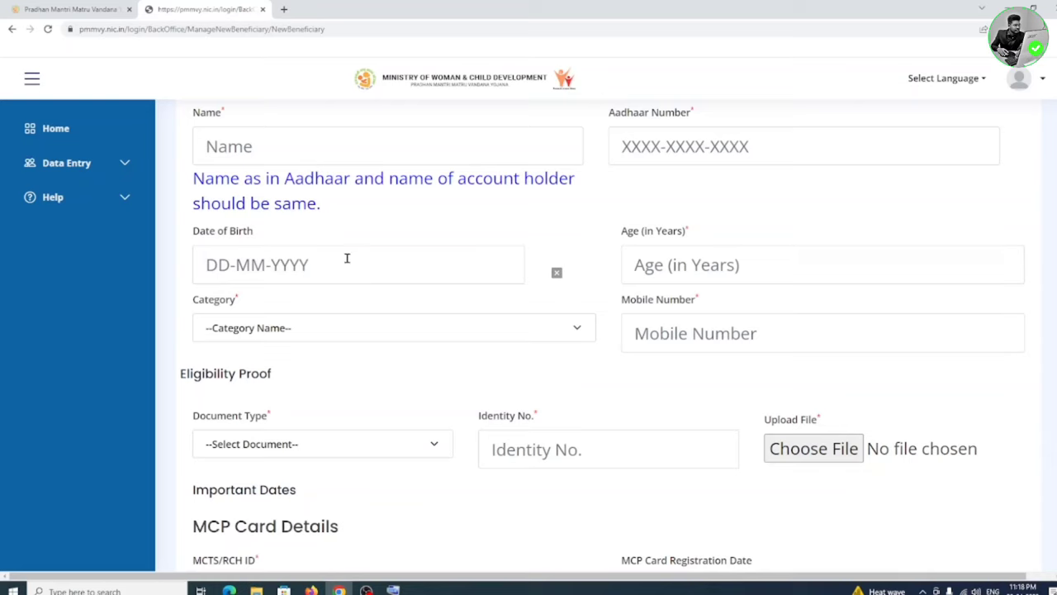
left_click(378, 264)
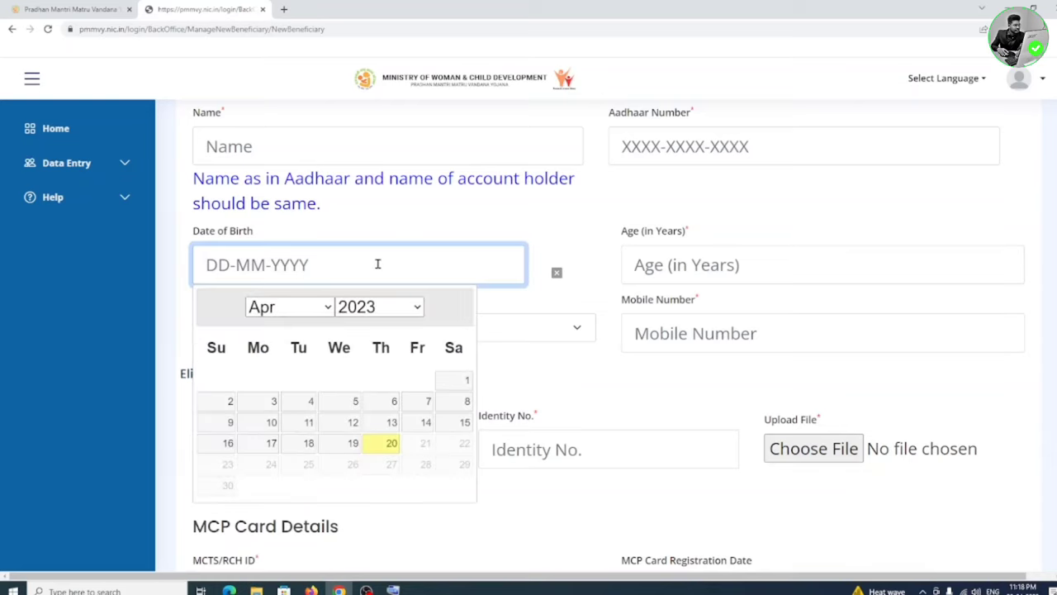
left_click(378, 308)
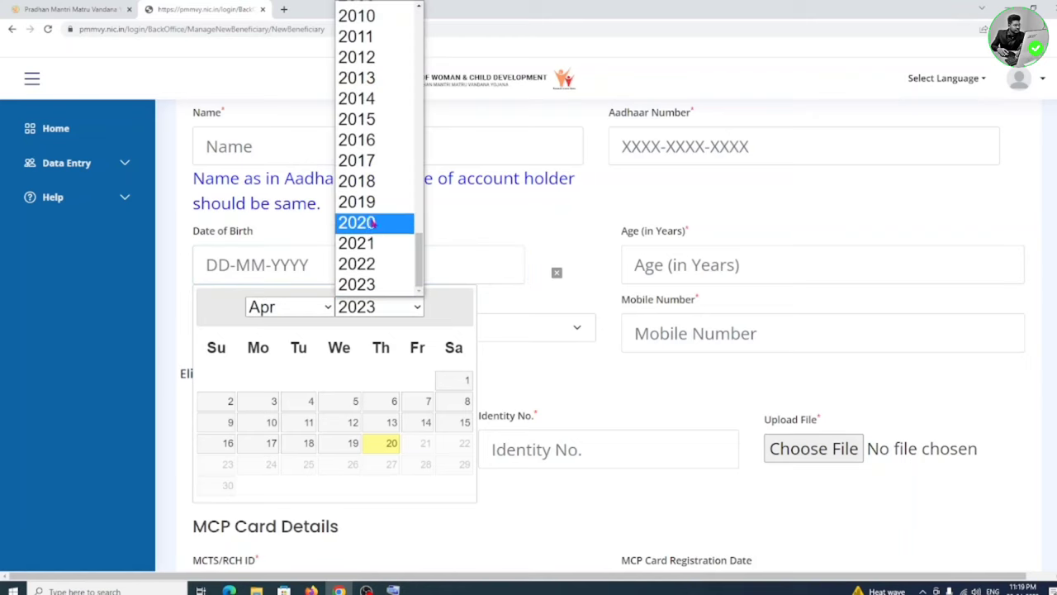
scroll(359, 149, "up", 7)
left_click(359, 146)
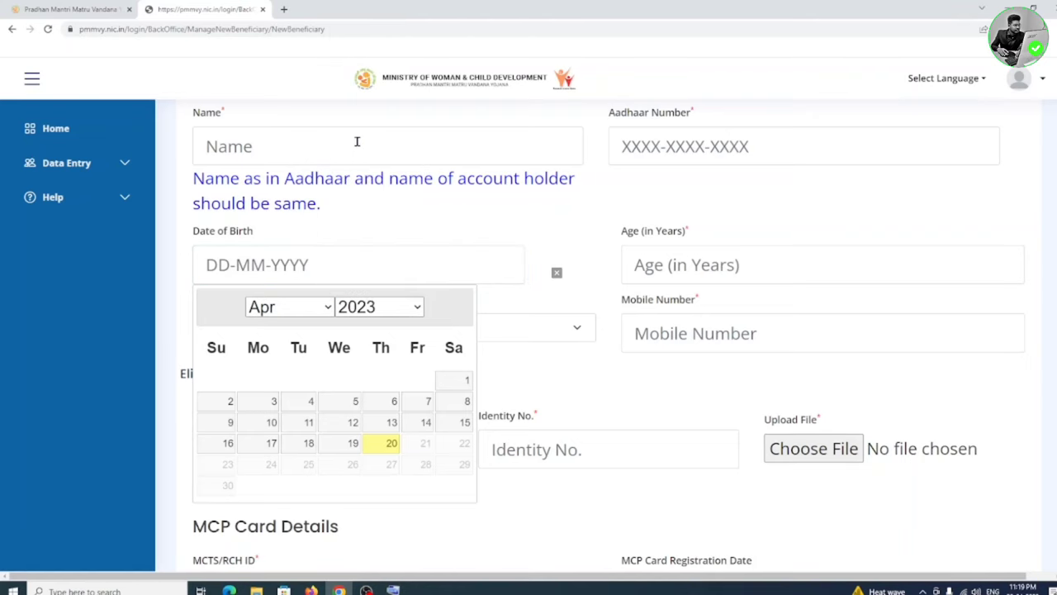
left_click(274, 306)
left_click(264, 408)
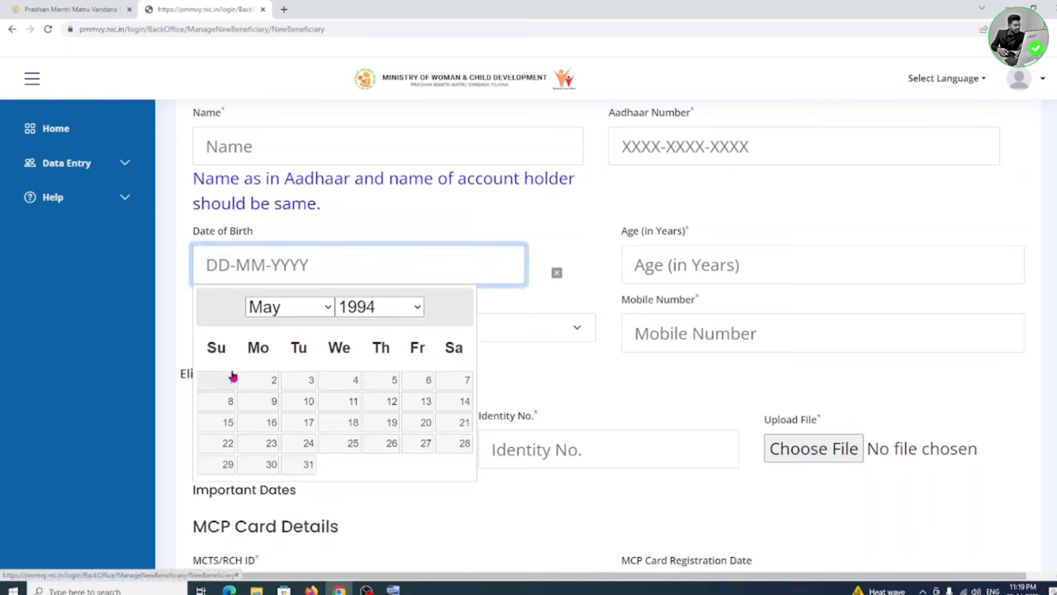
left_click(306, 401)
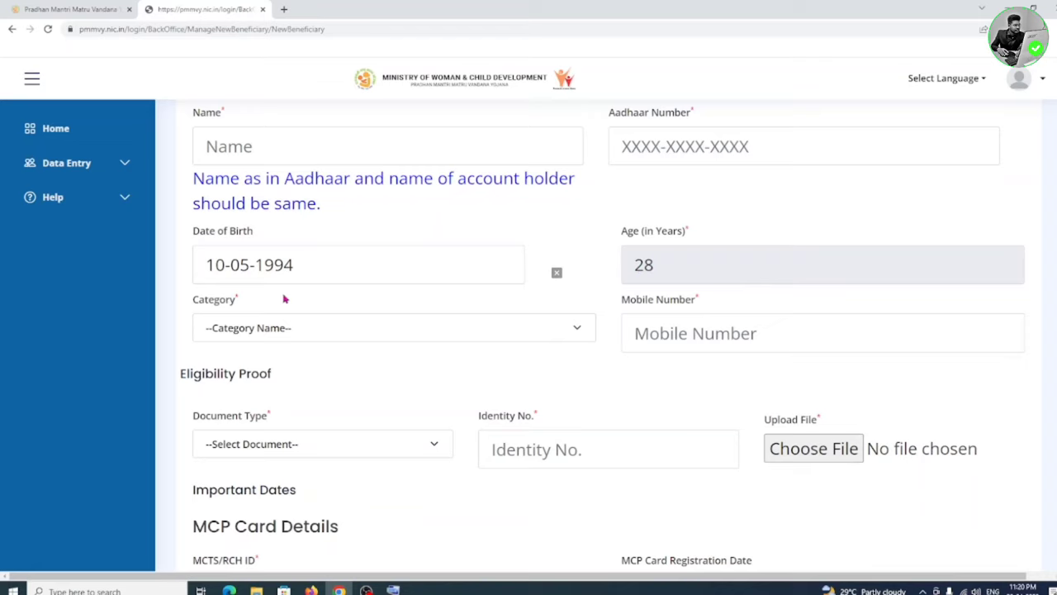
Set the beneficiary's category to SC.
left_click(499, 328)
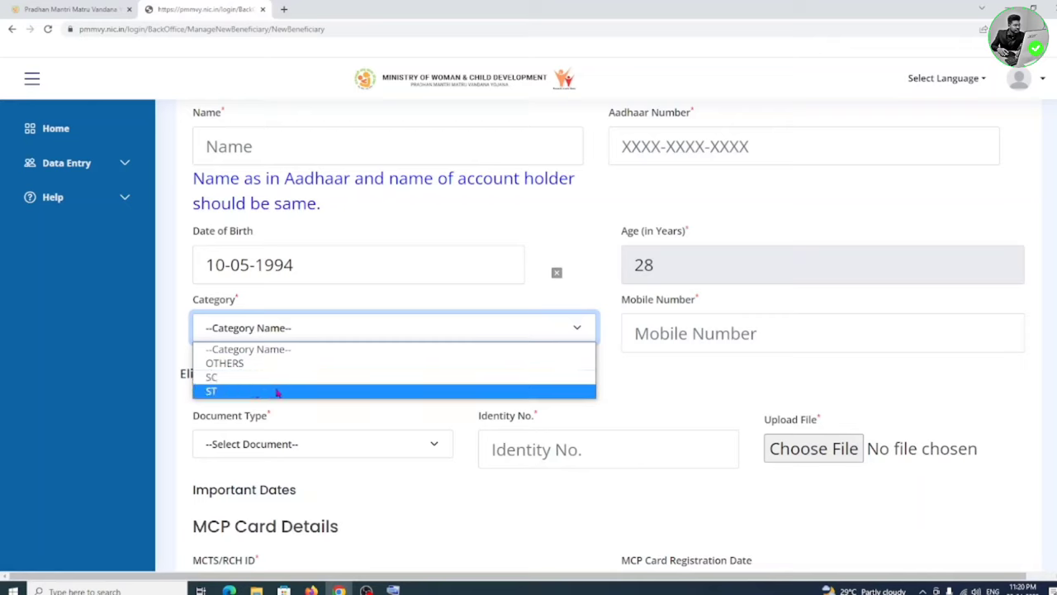
left_click(312, 379)
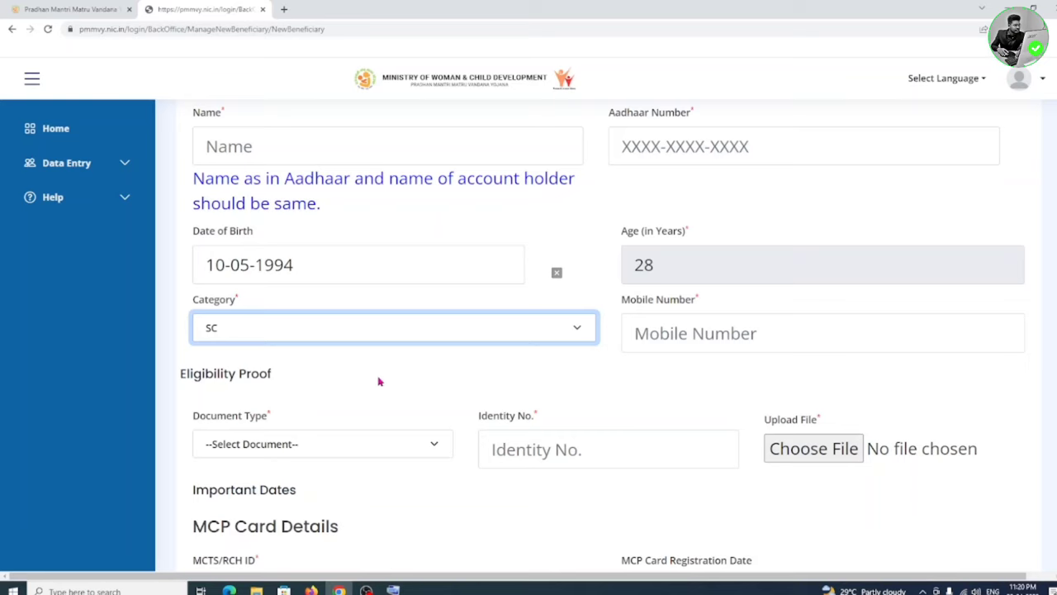
left_click(301, 402)
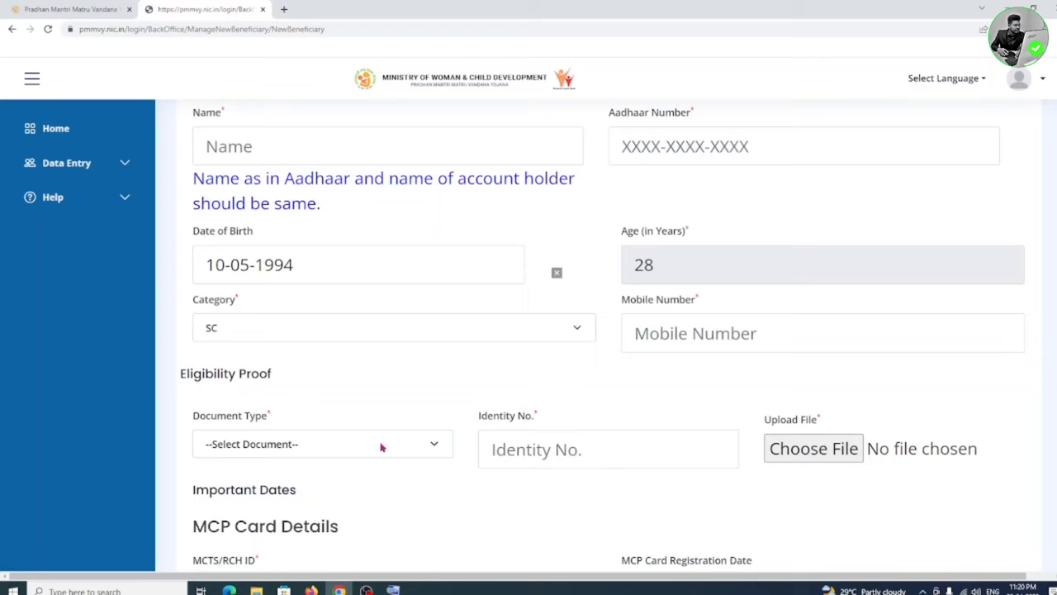
Set the eligibility proof document type to Women holding MGNREGA Job Card and check the proof upload without choosing a file.
left_click(354, 446)
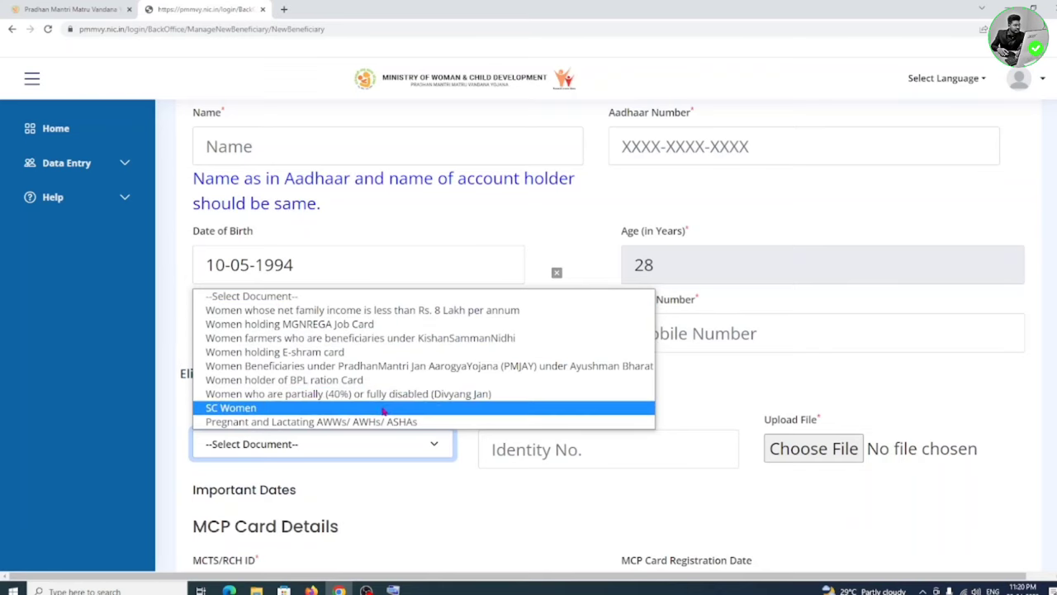
left_click(364, 327)
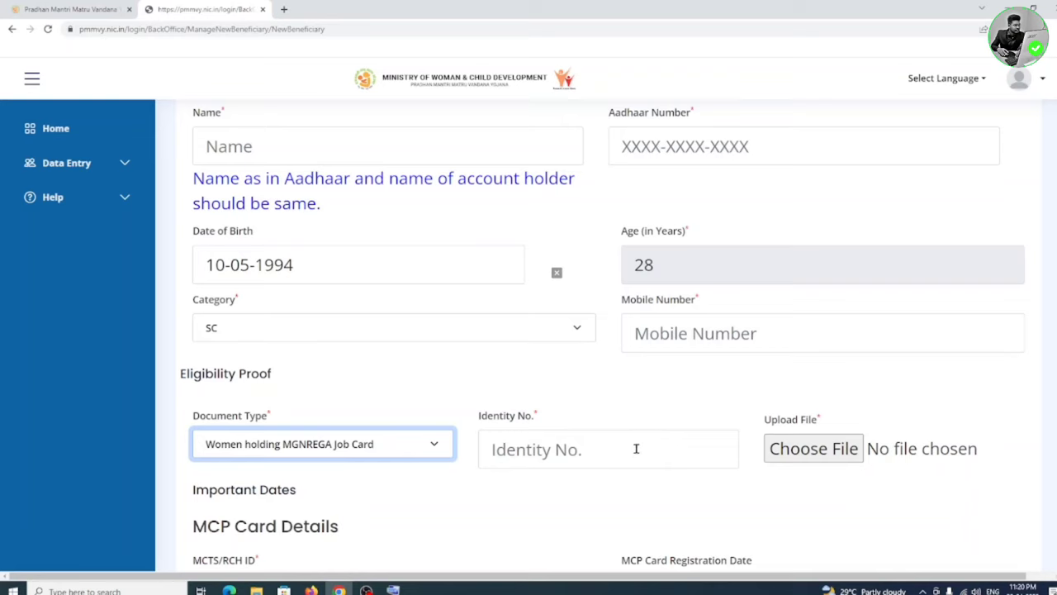
left_click(814, 458)
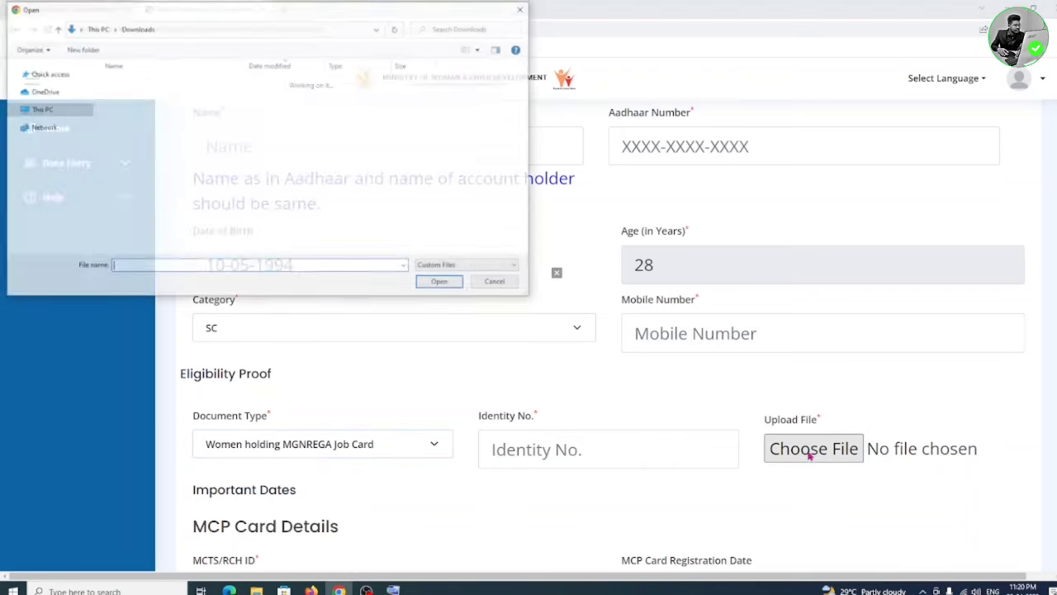
left_click(498, 283)
Review the MCP Card Details section of the registration form.
scroll(546, 311, "down", 4)
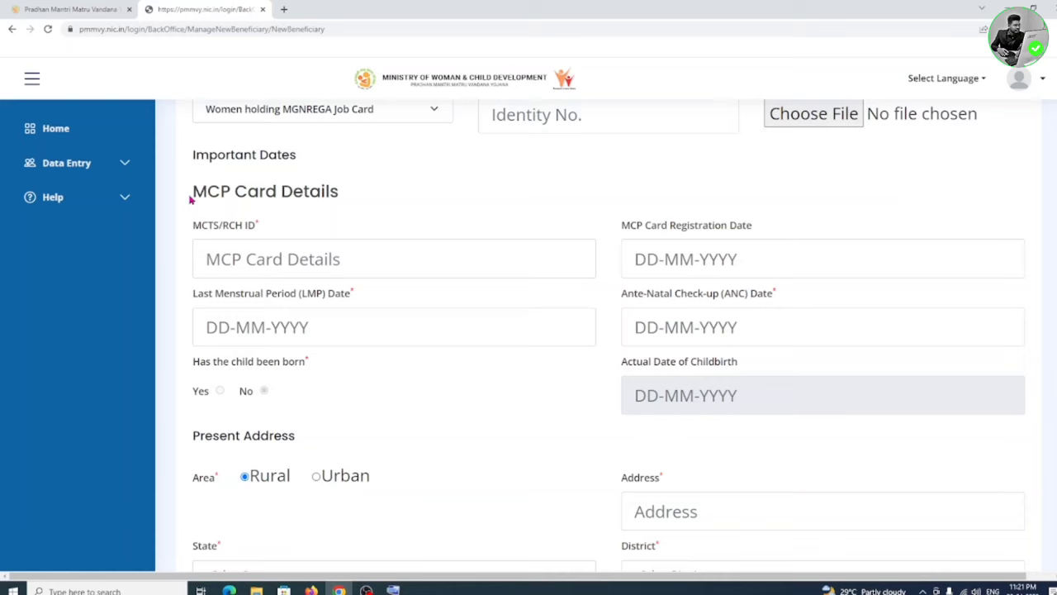
left_click_drag(192, 200, 343, 203)
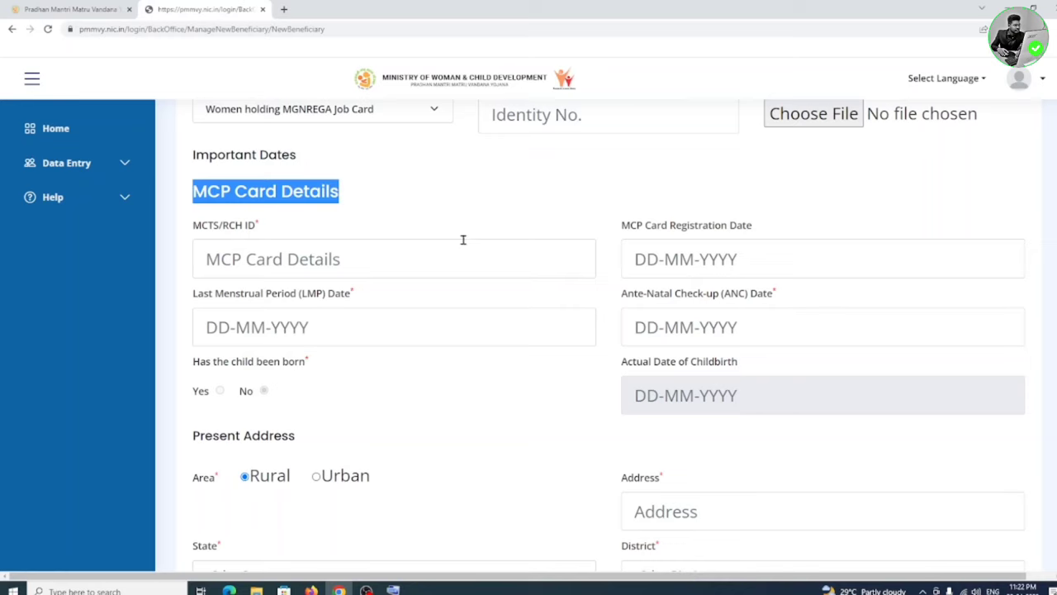
Set the state in the Present Address section to WEST BENGAL, keeping the area as Rural.
scroll(490, 255, "down", 3)
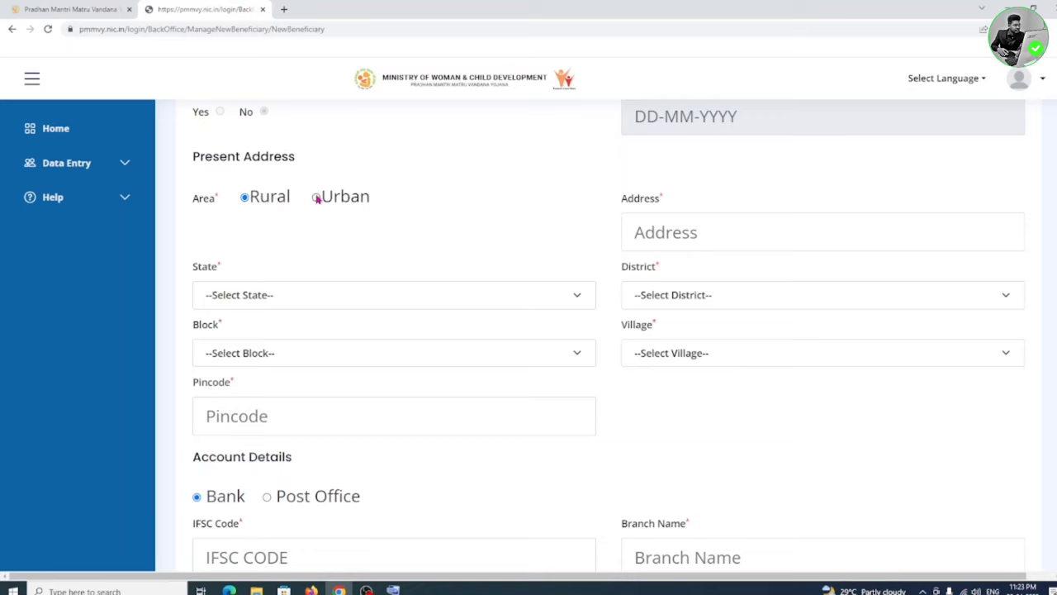
left_click(281, 295)
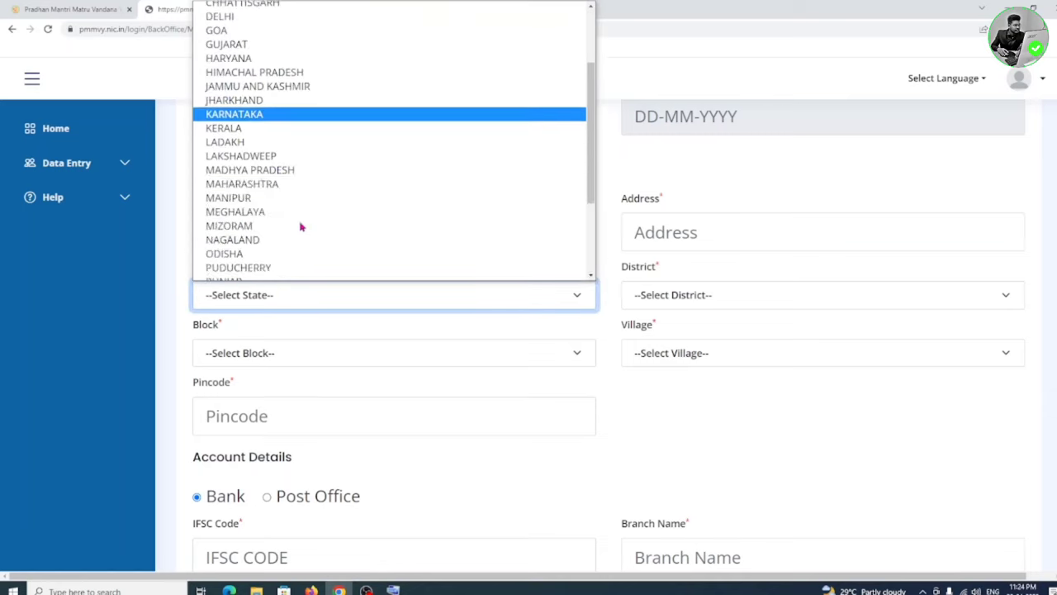
scroll(281, 248, "down", 3)
left_click(248, 273)
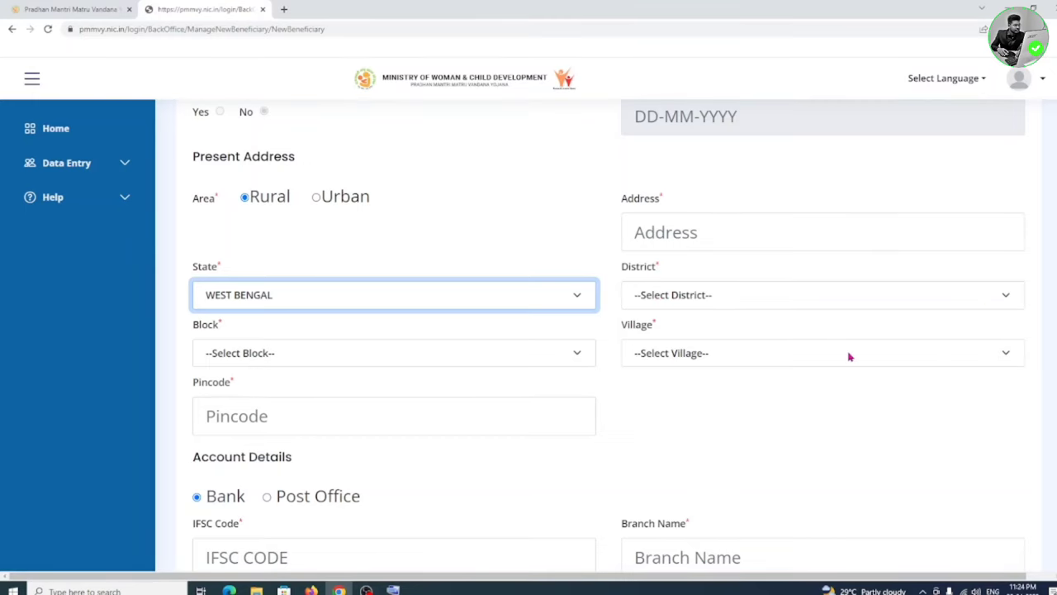
Check the Account Details section at the end of the registration form and open the Track Application Status page.
scroll(479, 299, "down", 2)
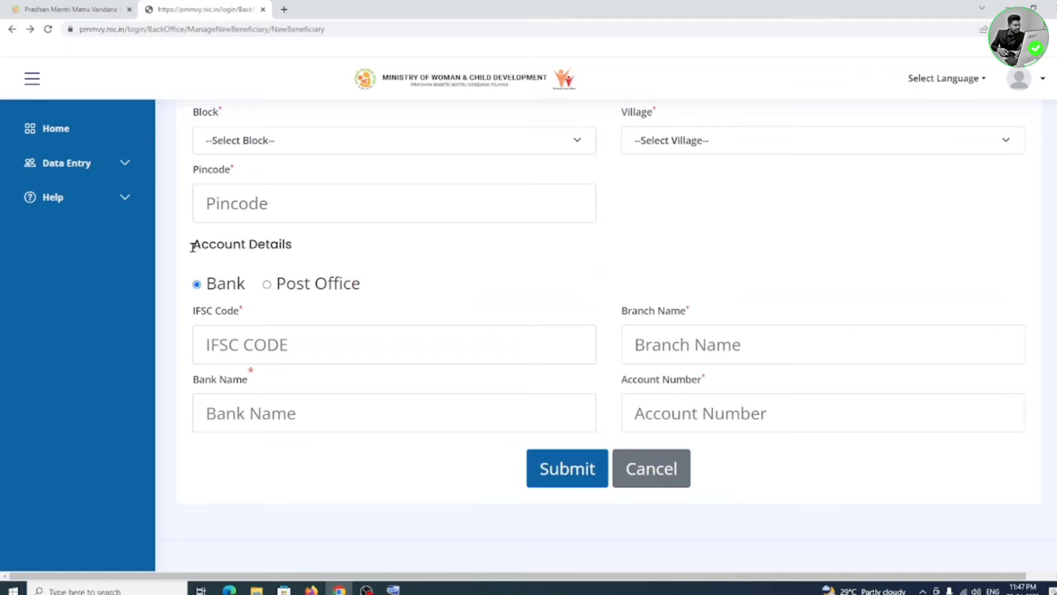
left_click_drag(191, 246, 302, 252)
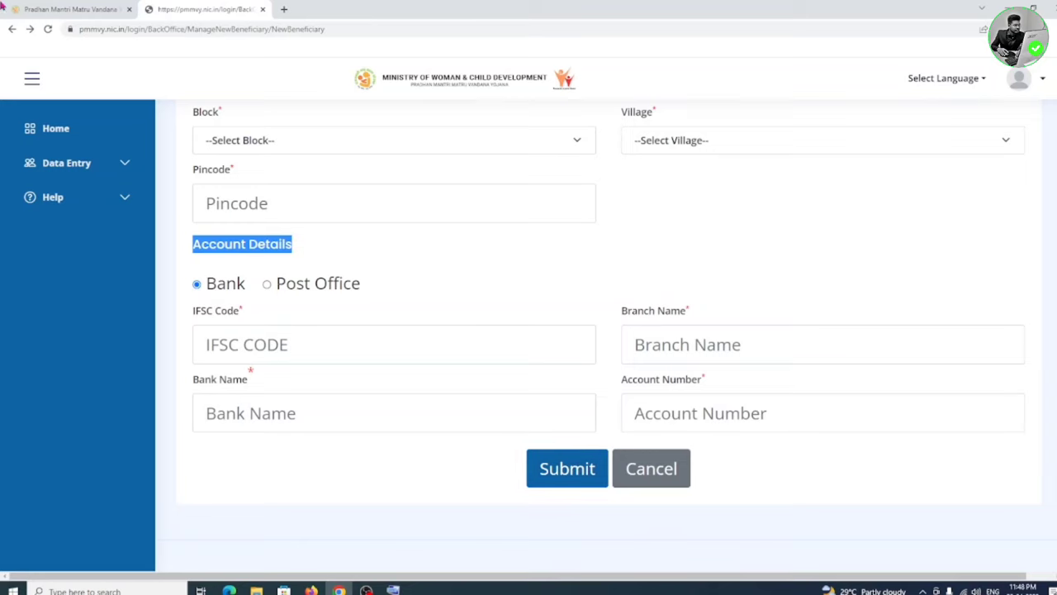
left_click(62, 165)
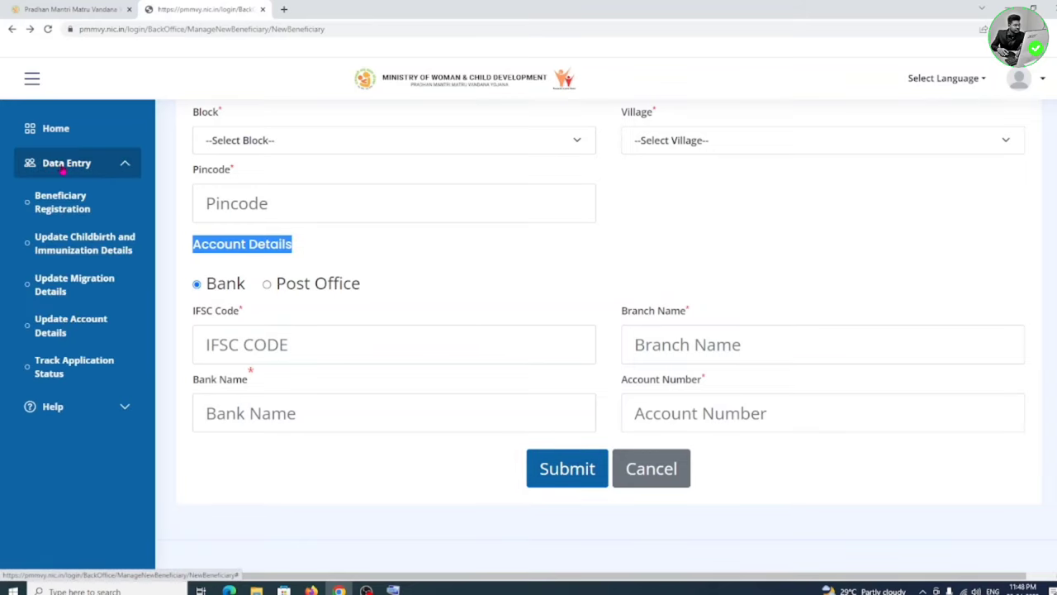
left_click(73, 371)
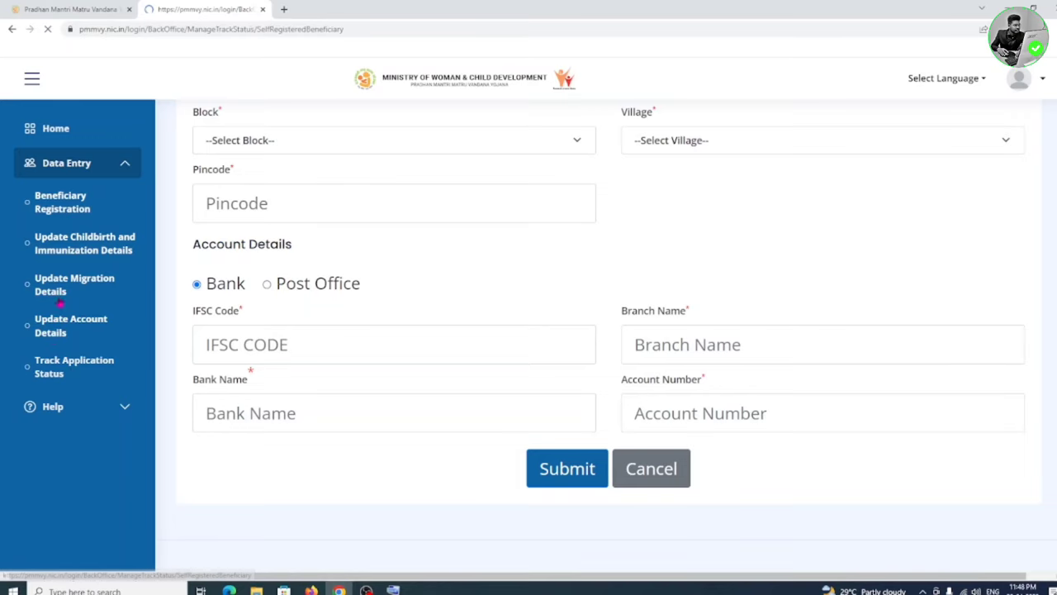